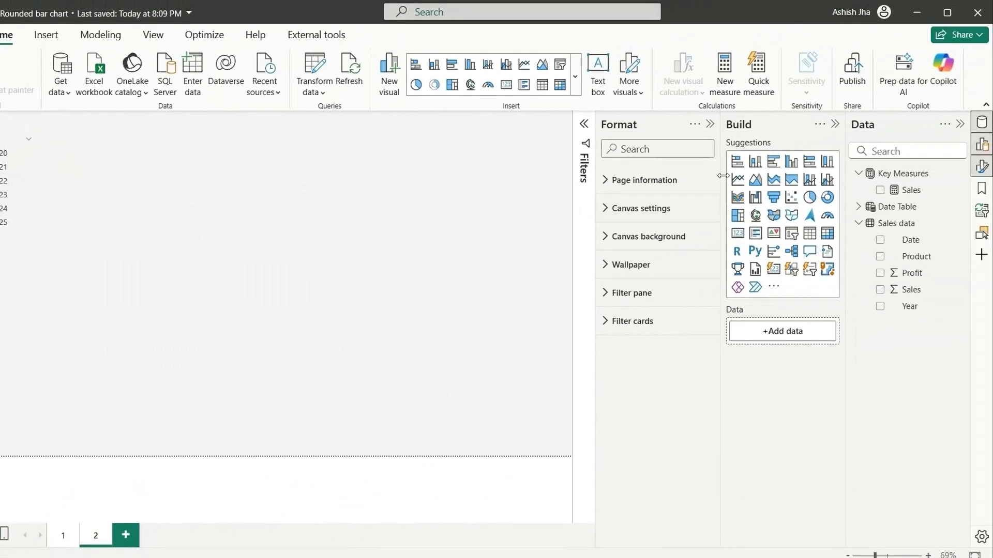
Add a clustered bar chart with Product on the axis and Sales as values
{"action": "left_click", "coordinate": [772, 163]}
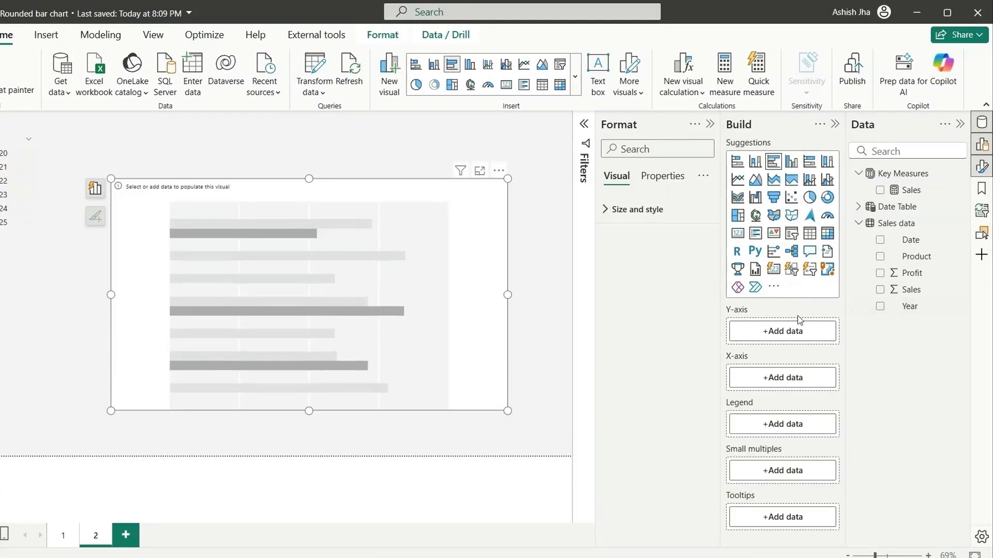
{"action": "left_click", "coordinate": [880, 257]}
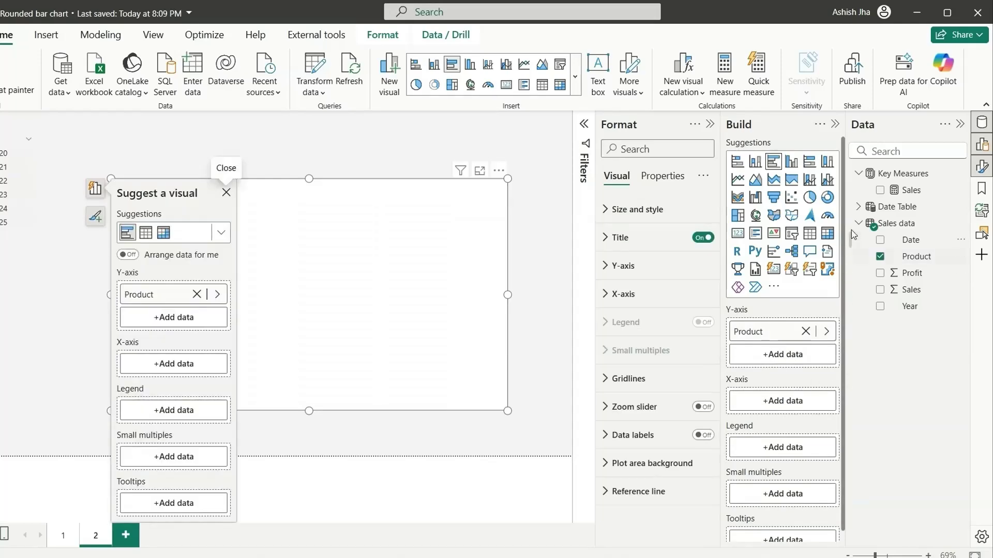
{"action": "left_click", "coordinate": [880, 191]}
{"action": "left_click", "coordinate": [335, 155]}
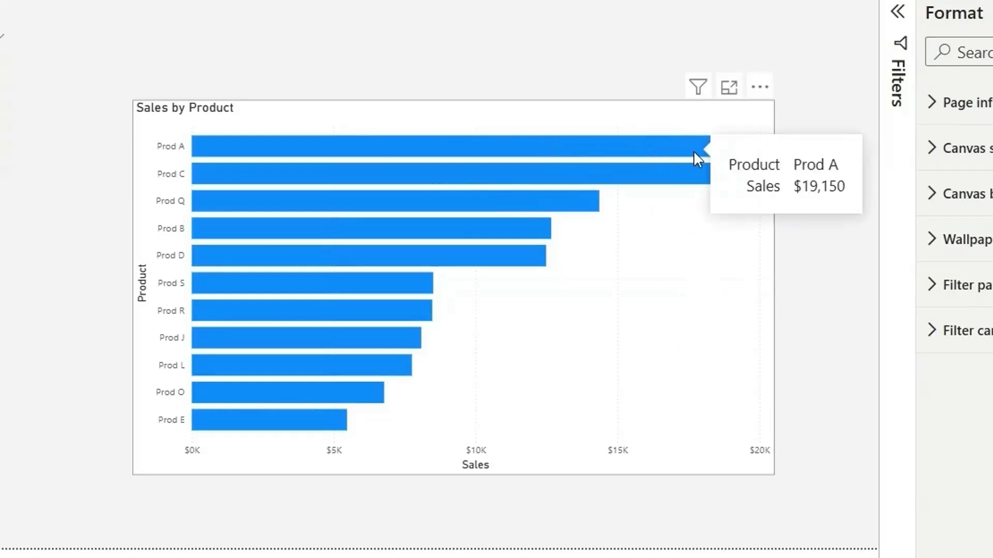
Select the Sales by Product chart and expand its Error bars card under Format > Visual
{"action": "left_click", "coordinate": [749, 277]}
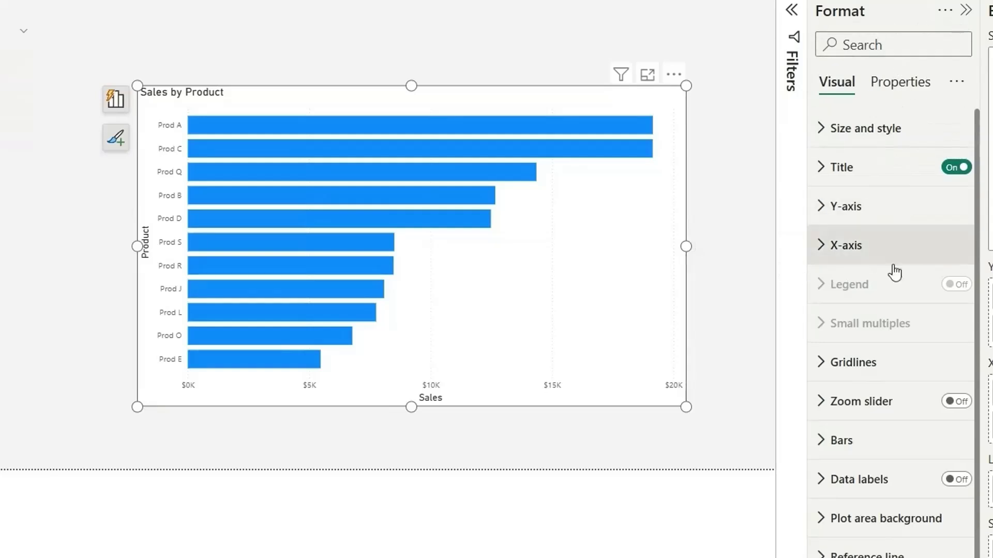
{"action": "scroll", "coordinate": [895, 355], "scroll_direction": "down", "scroll_amount": 1}
{"action": "left_click", "coordinate": [871, 553]}
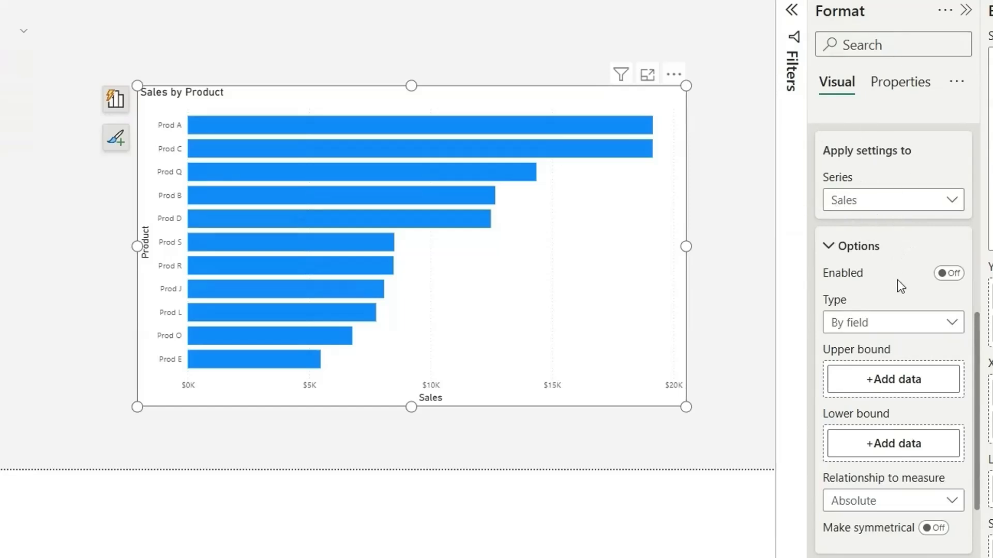
{"action": "scroll", "coordinate": [900, 279], "scroll_direction": "down", "scroll_amount": 2}
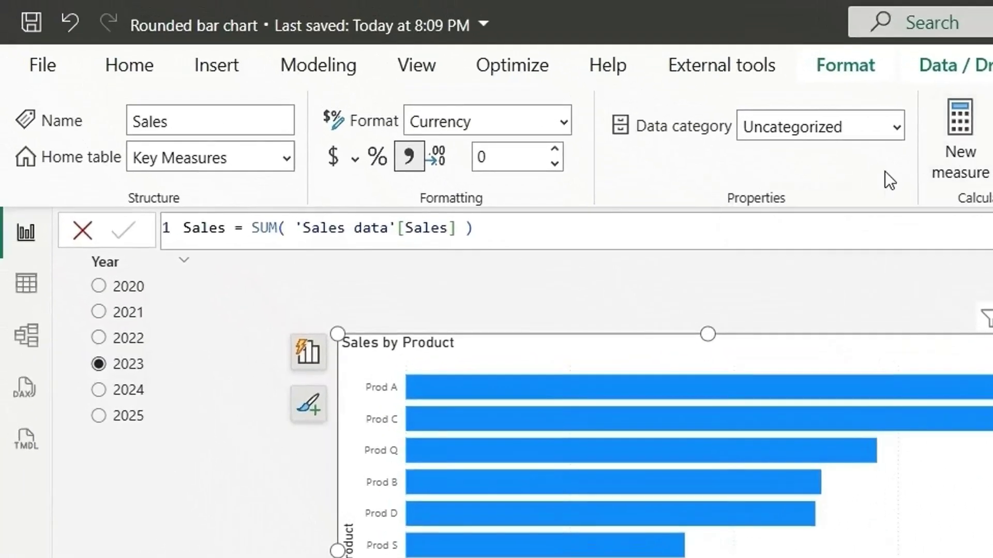
Create a new measure named Zero with the formula 'Zero = 0'
{"action": "left_click", "coordinate": [957, 166]}
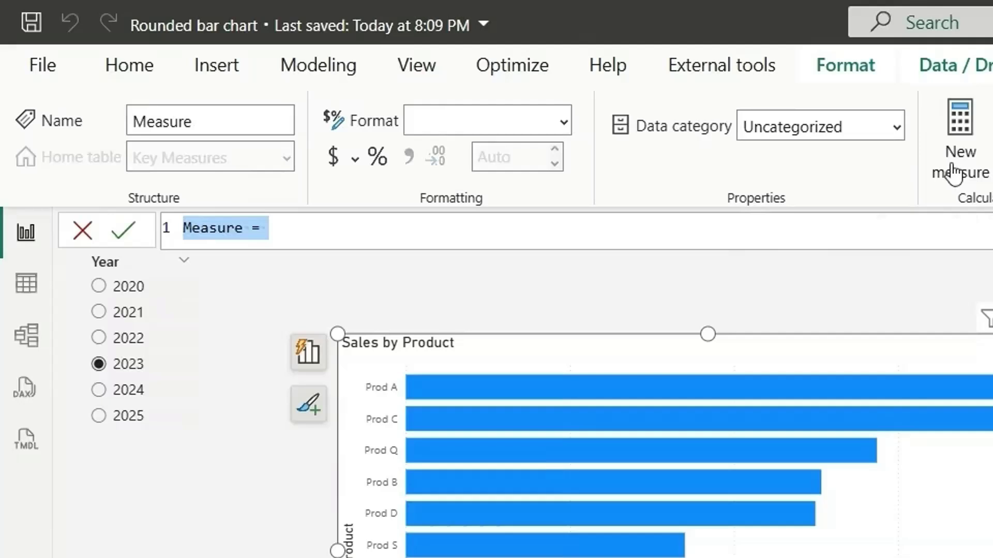
{"action": "type", "text": "Zero = "}
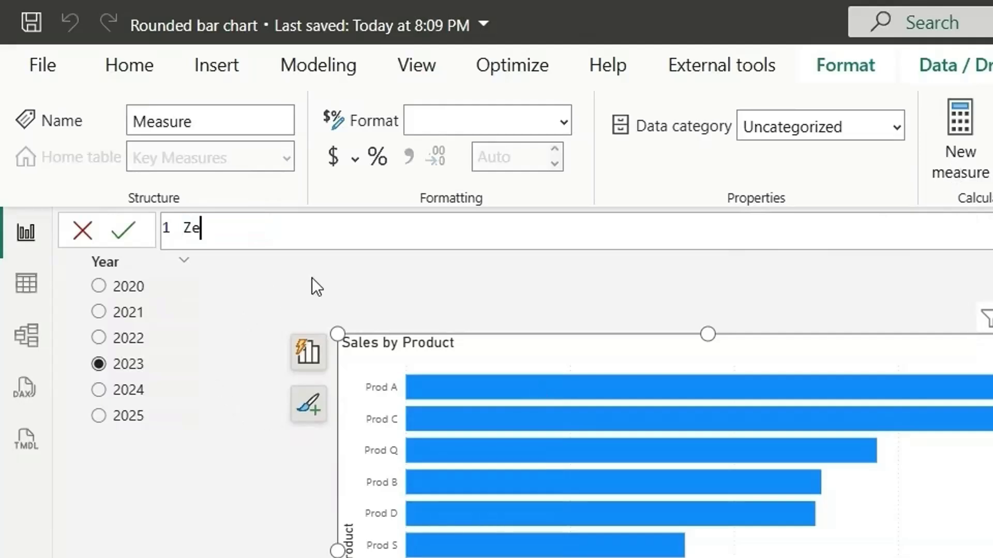
{"action": "type", "text": "0"}
{"action": "key", "text": "Return"}
{"action": "left_click", "coordinate": [83, 229]}
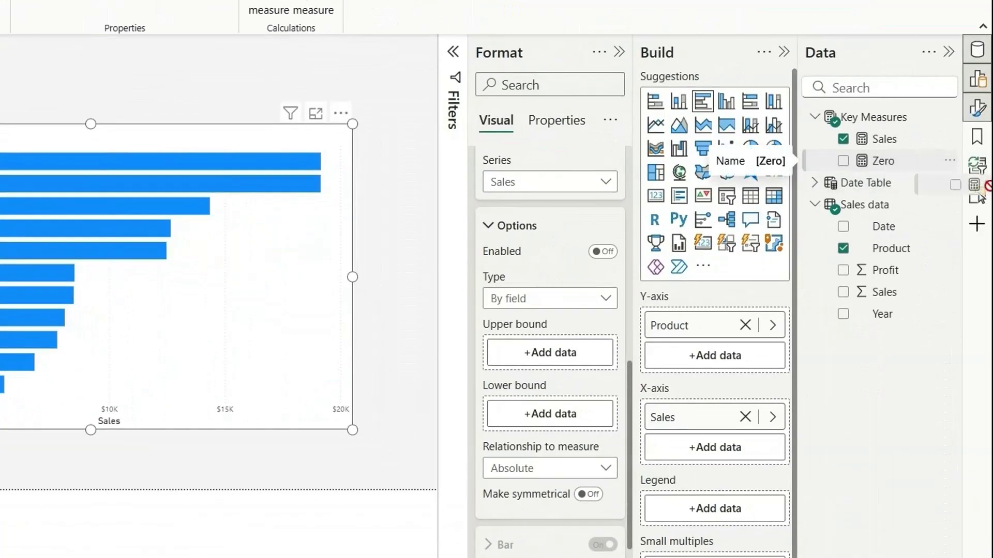
Set Zero as lower bound and Sales as upper bound, then enable the error bars
{"action": "left_click_drag", "start_coordinate": [883, 162], "coordinate": [555, 415]}
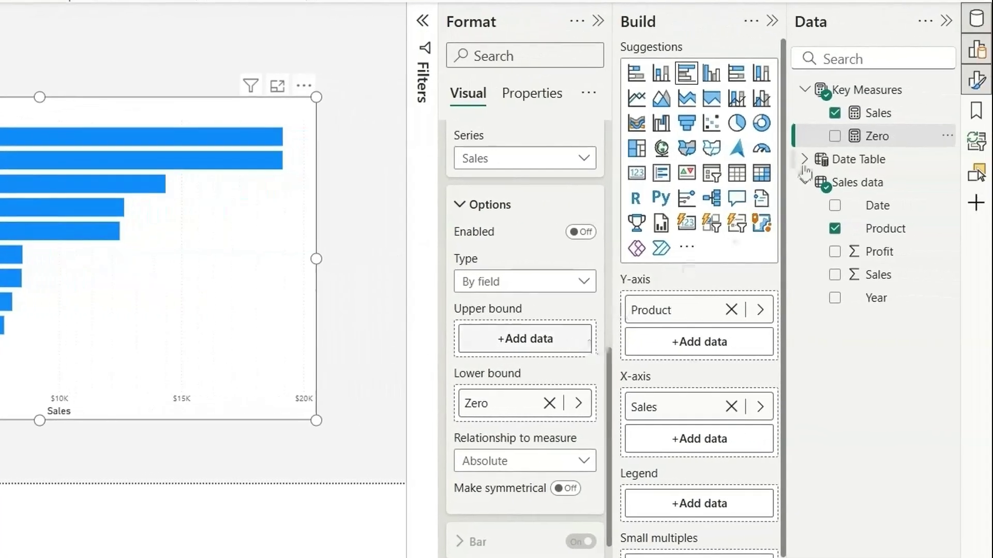
{"action": "left_click_drag", "start_coordinate": [879, 118], "coordinate": [525, 338]}
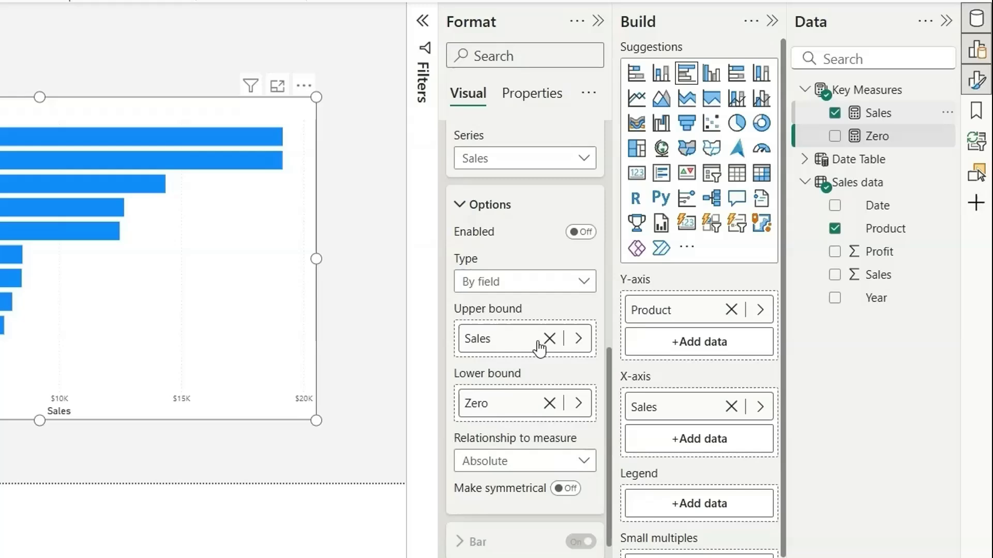
{"action": "left_click", "coordinate": [580, 232]}
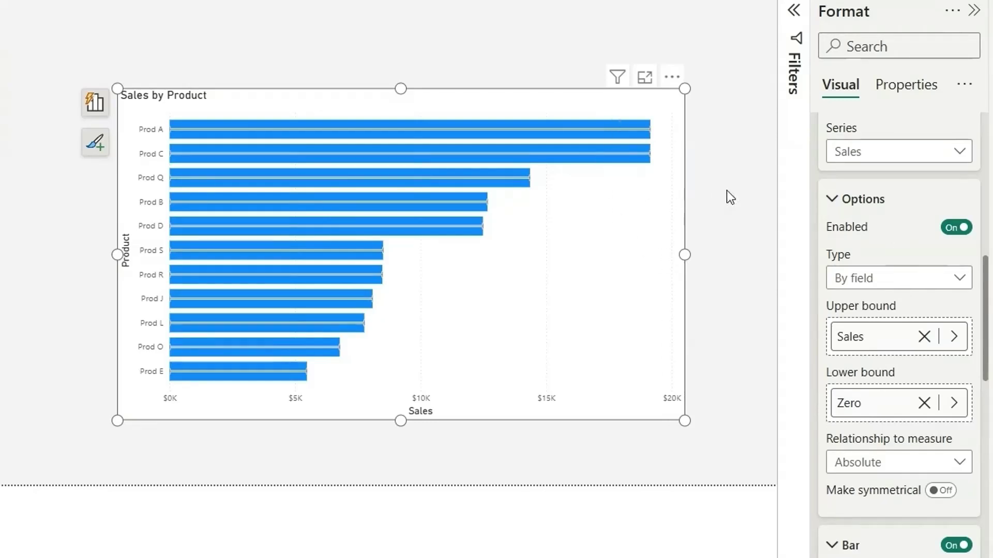
Set the Bars colour transparency to 100%
{"action": "scroll", "coordinate": [860, 235], "scroll_direction": "up", "scroll_amount": 10}
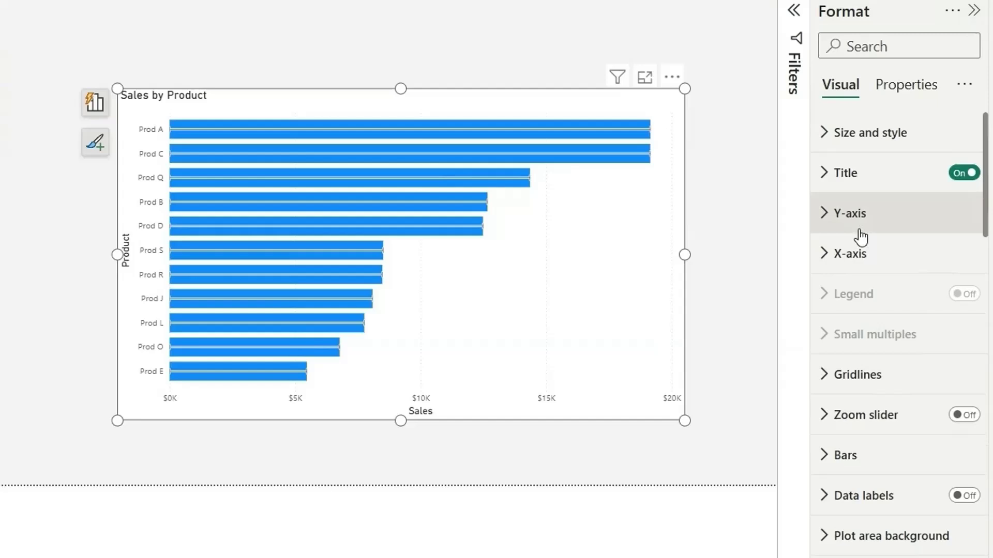
{"action": "left_click", "coordinate": [893, 460]}
{"action": "scroll", "coordinate": [893, 460], "scroll_direction": "down", "scroll_amount": 6}
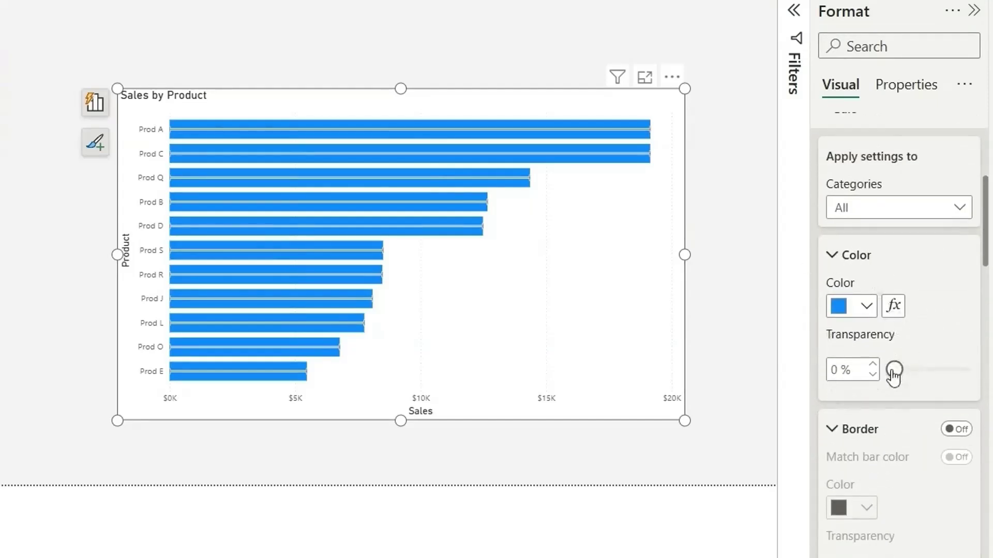
{"action": "left_click_drag", "start_coordinate": [893, 370], "coordinate": [975, 389]}
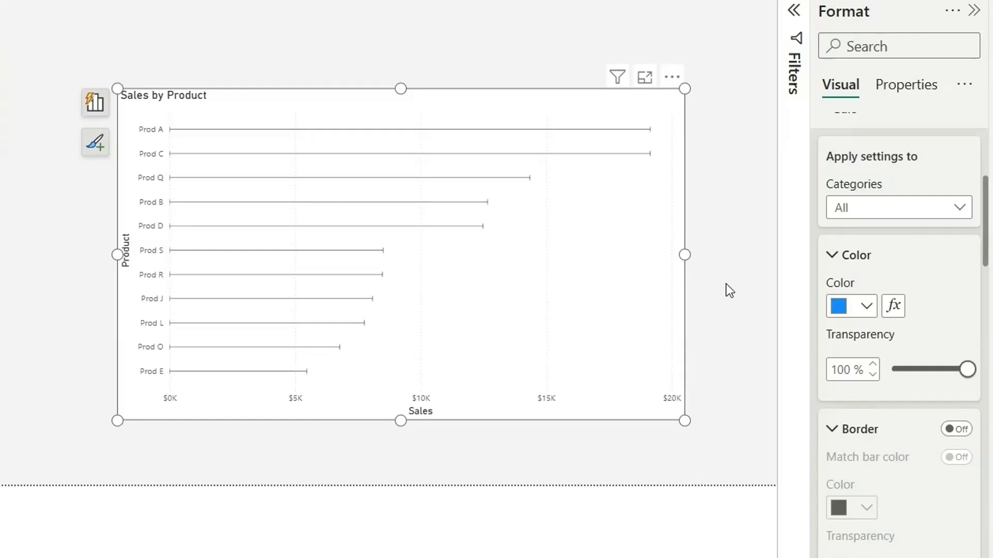
Colour the error bar lines green (#56E06F) and set their width to 10
{"action": "scroll", "coordinate": [926, 330], "scroll_direction": "down", "scroll_amount": 10}
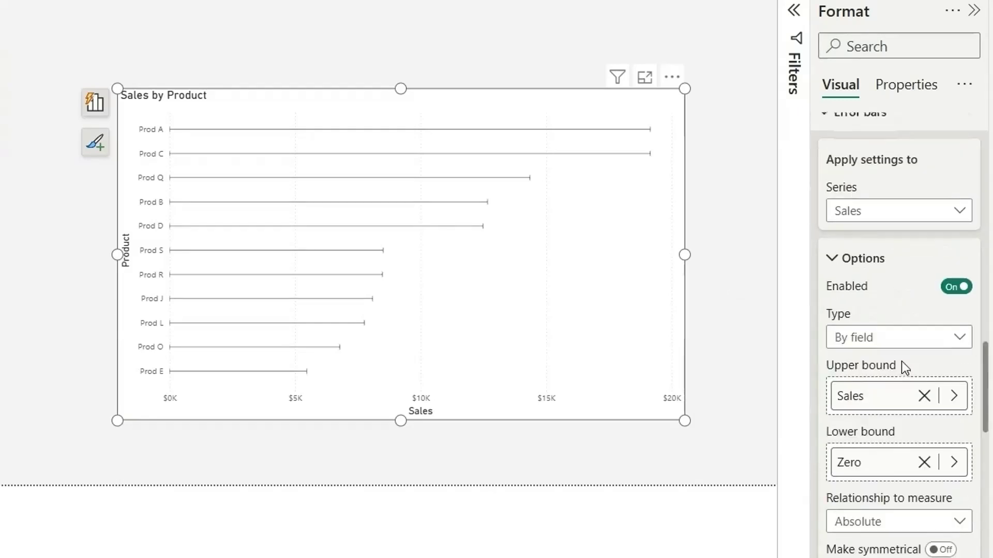
{"action": "scroll", "coordinate": [901, 362], "scroll_direction": "down", "scroll_amount": 2}
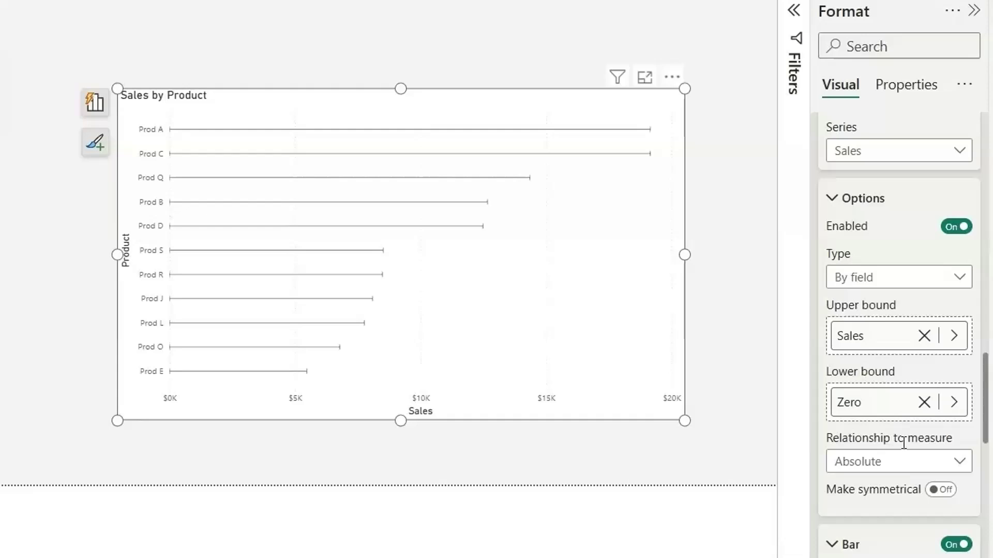
{"action": "scroll", "coordinate": [912, 257], "scroll_direction": "down", "scroll_amount": 8}
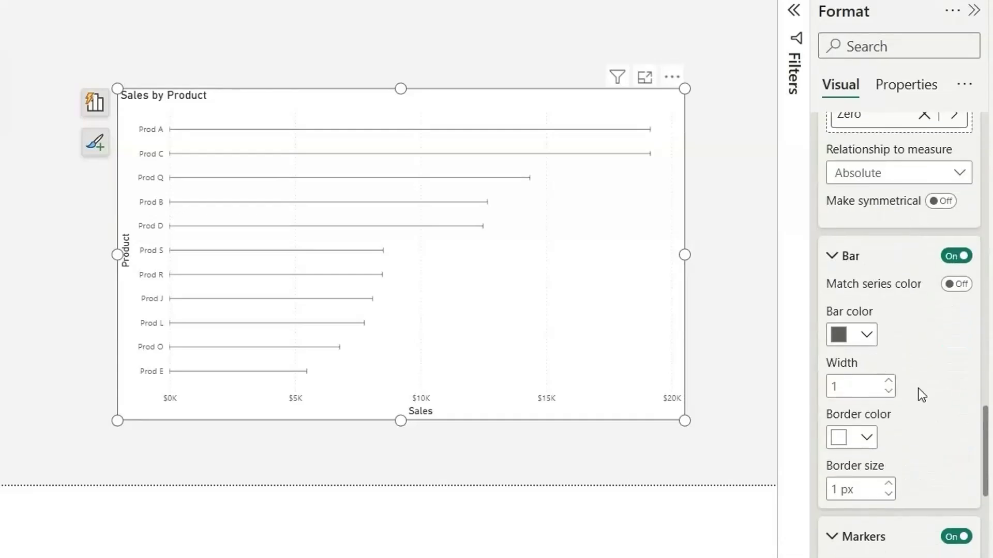
{"action": "scroll", "coordinate": [922, 395], "scroll_direction": "down", "scroll_amount": 3}
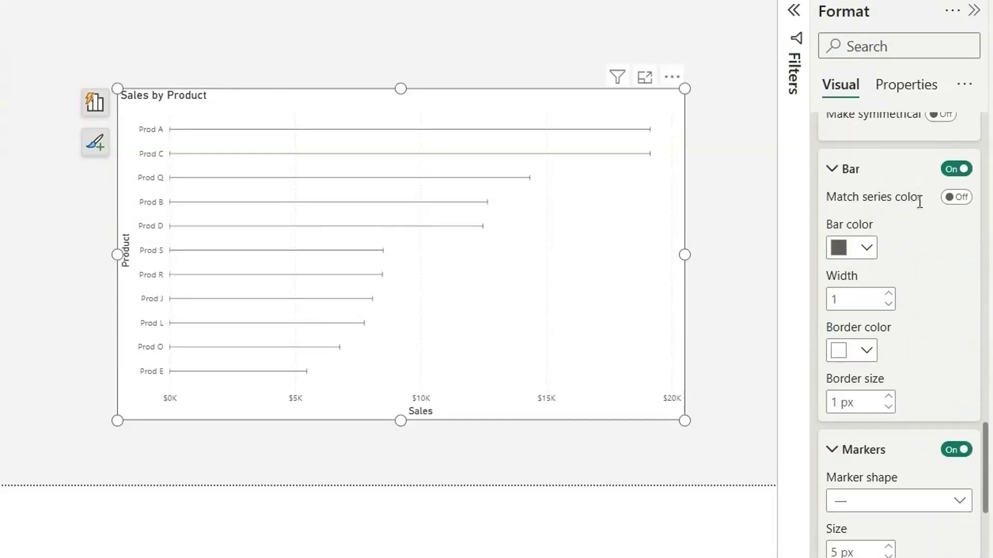
{"action": "left_click", "coordinate": [863, 250]}
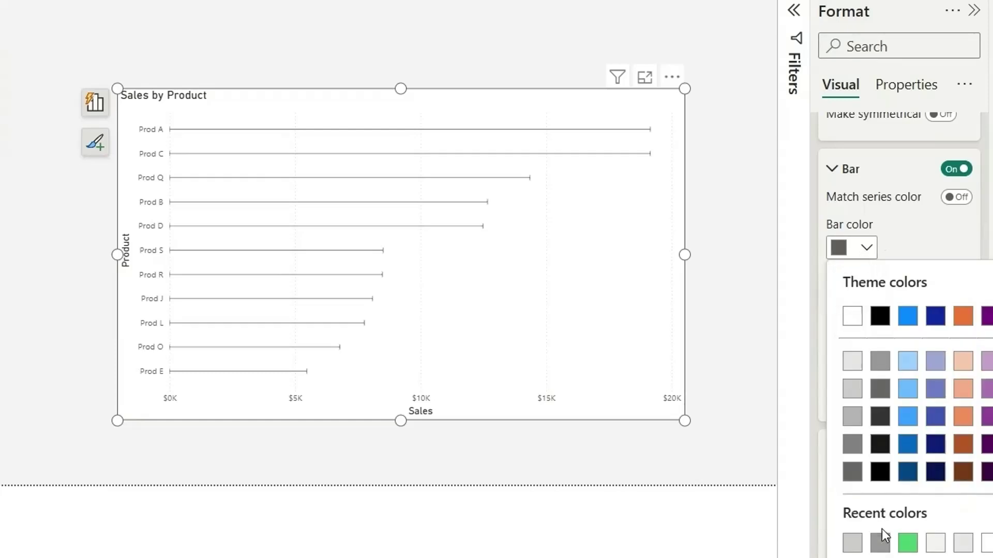
{"action": "left_click", "coordinate": [907, 542]}
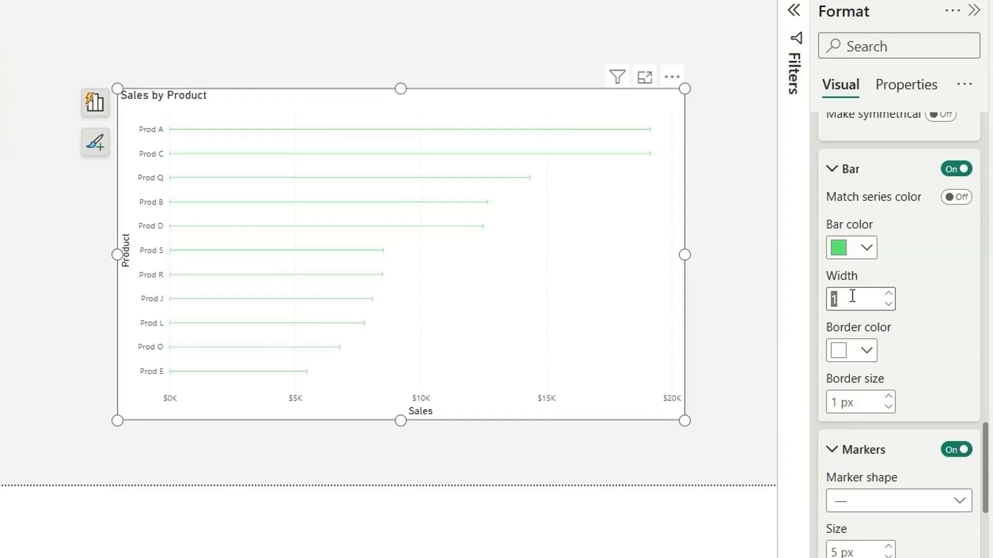
{"action": "type", "text": "10"}
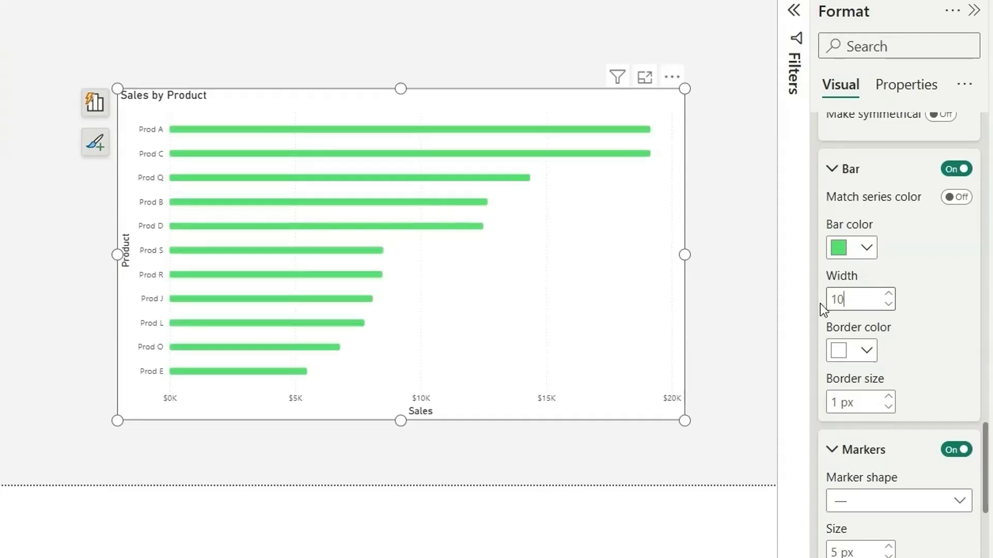
Add Filled circle end markers and reduce the bar border size to 0 px
{"action": "scroll", "coordinate": [850, 362], "scroll_direction": "down", "scroll_amount": 2}
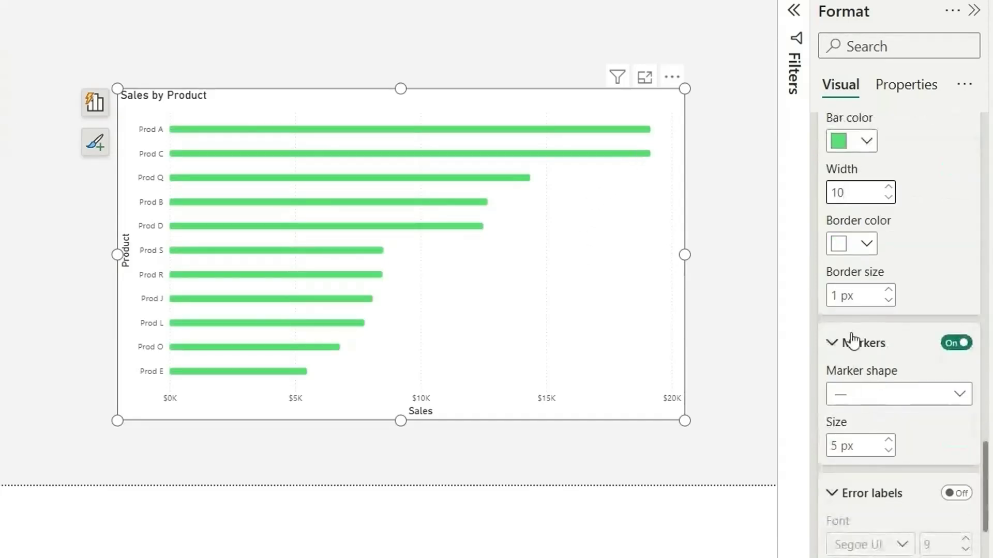
{"action": "left_click", "coordinate": [841, 401]}
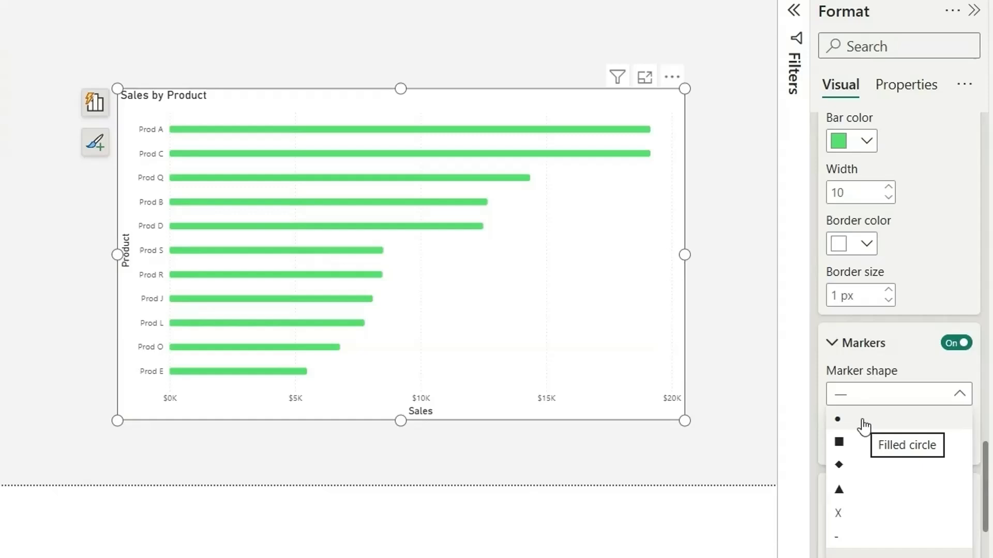
{"action": "left_click", "coordinate": [864, 426]}
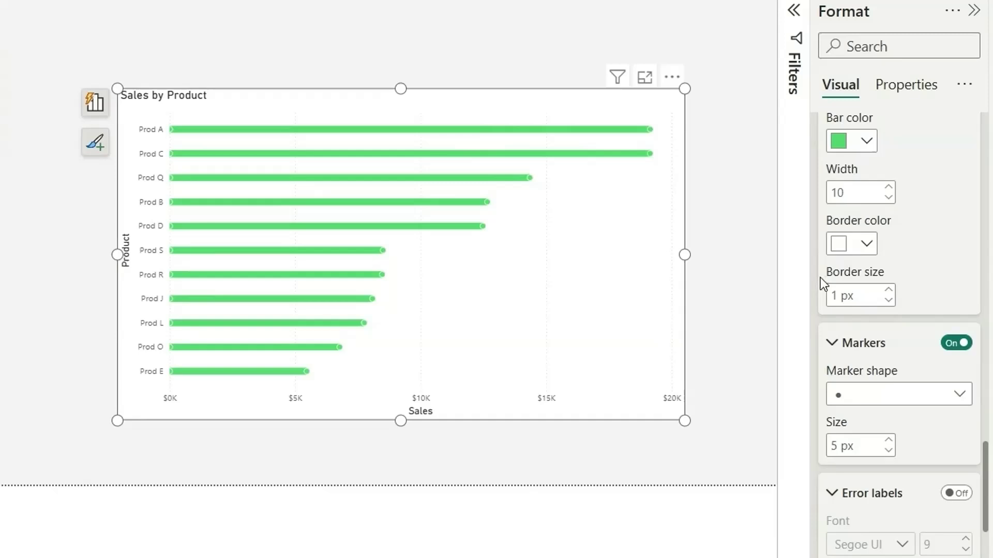
{"action": "left_click", "coordinate": [888, 300]}
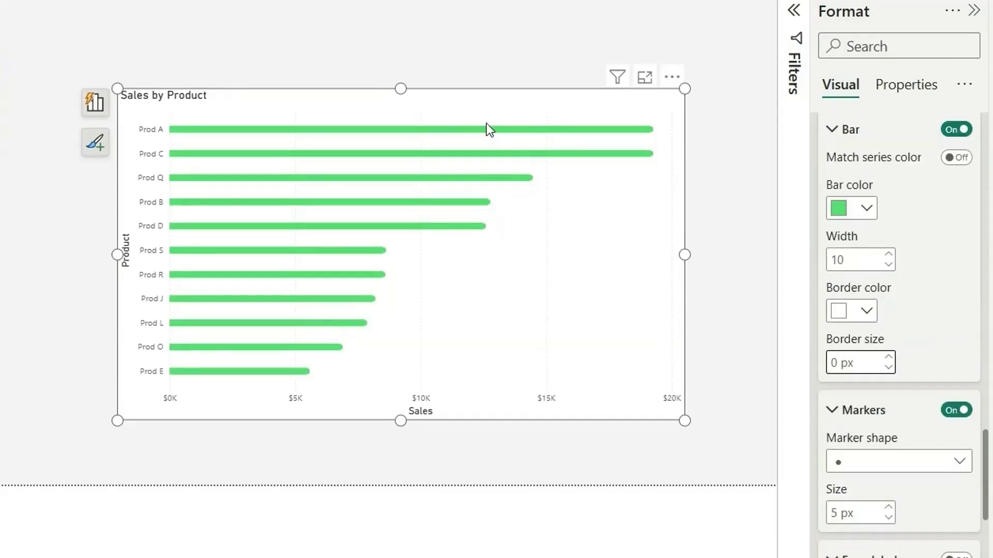
{"action": "mouse_move", "coordinate": [496, 134]}
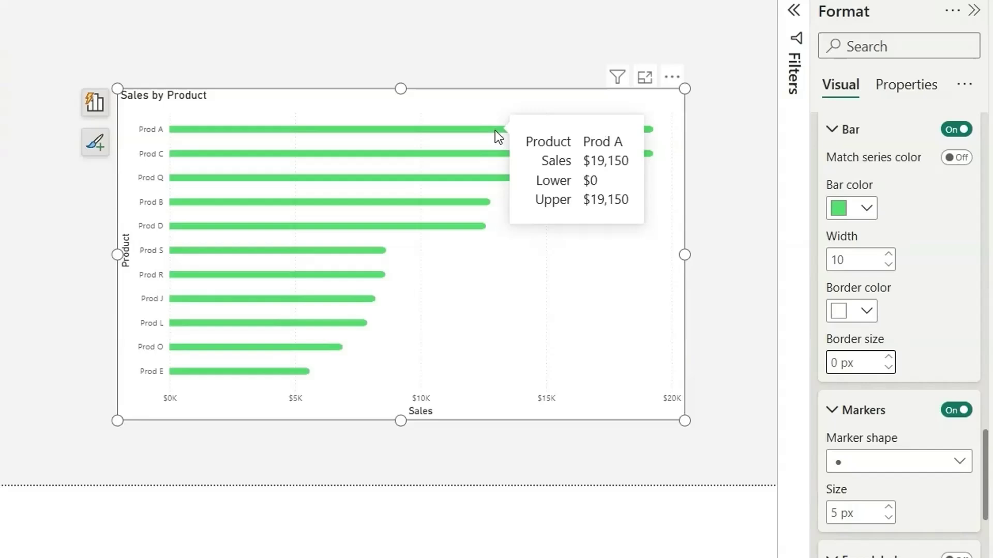
{"action": "scroll", "coordinate": [946, 372], "scroll_direction": "down", "scroll_amount": 8}
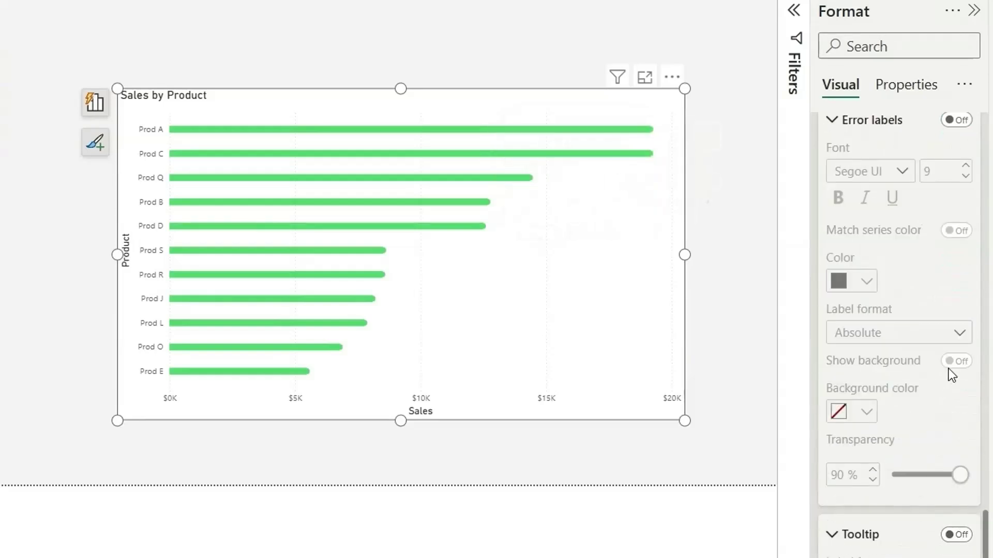
{"action": "mouse_move", "coordinate": [450, 127]}
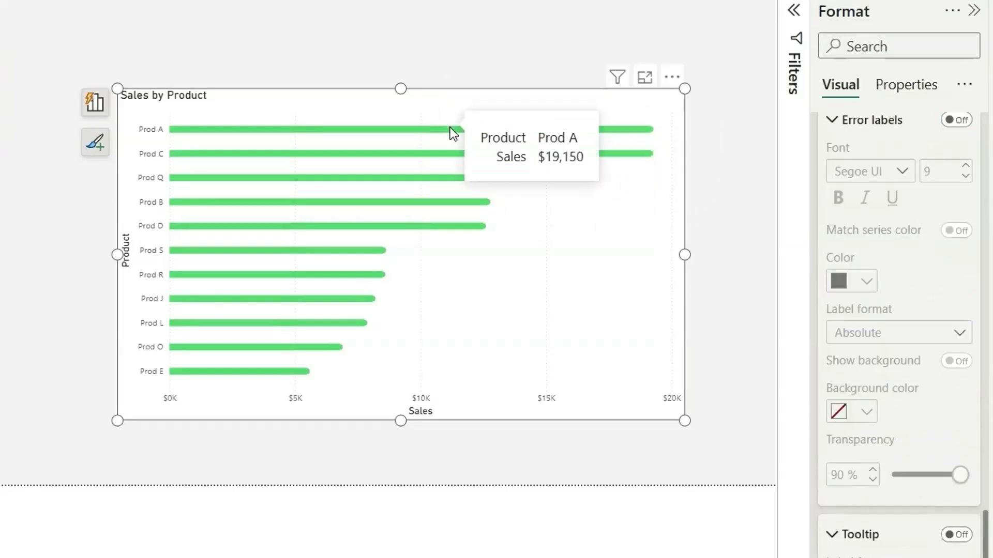
{"action": "scroll", "coordinate": [903, 302], "scroll_direction": "up", "scroll_amount": 4}
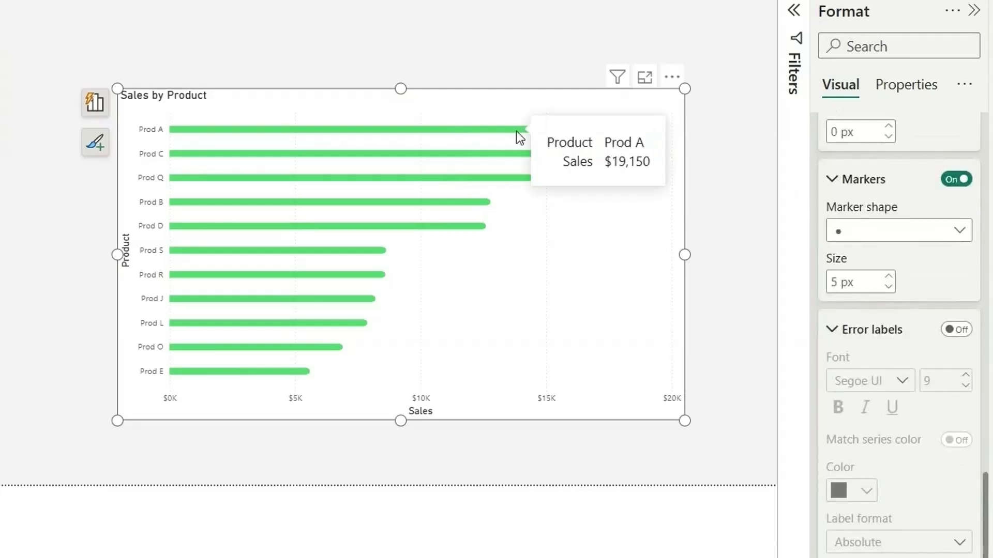
{"action": "scroll", "coordinate": [960, 284], "scroll_direction": "up", "scroll_amount": 5}
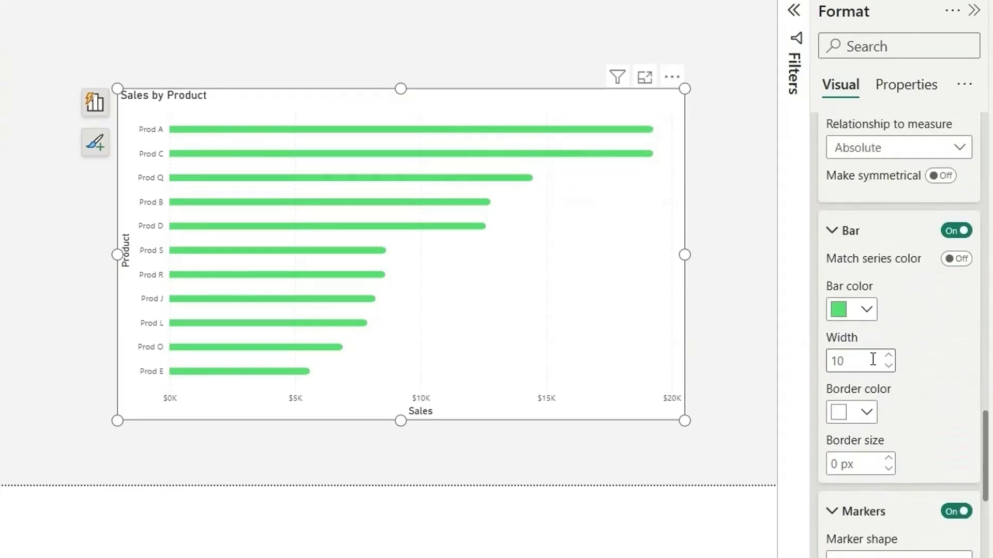
{"action": "left_click", "coordinate": [888, 356]}
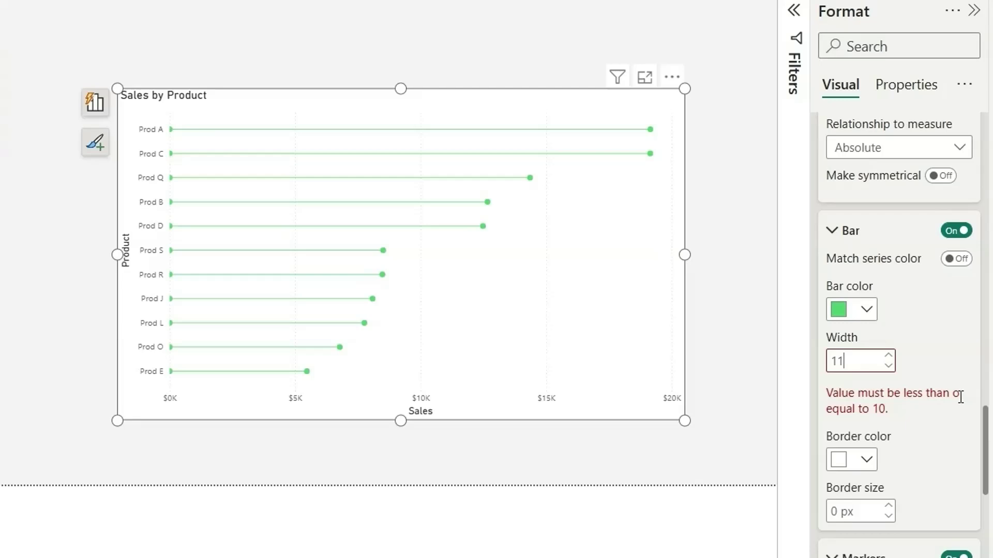
{"action": "double_click", "coordinate": [851, 365]}
{"action": "type", "text": "10"}
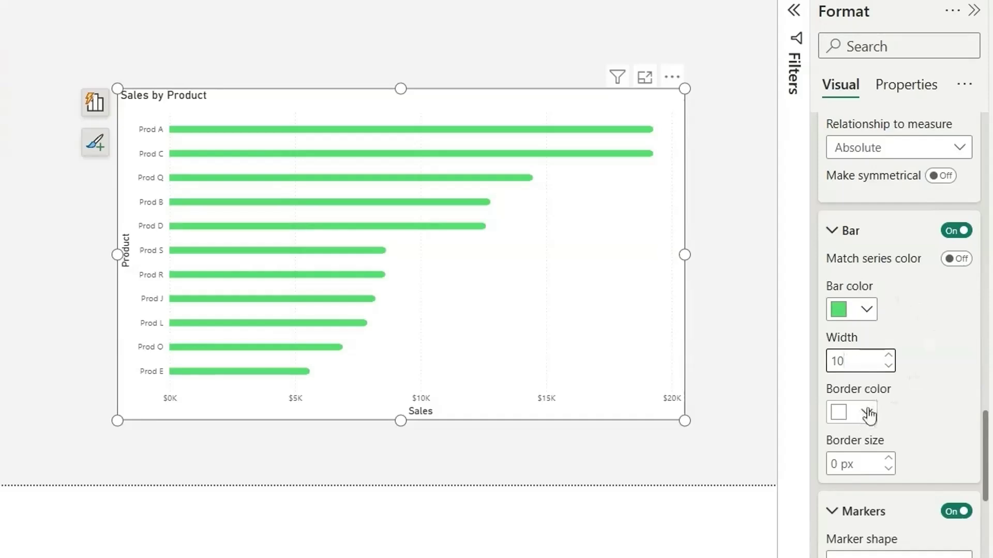
Give the error bars a 2 px border in the same recent green
{"action": "left_click", "coordinate": [869, 415]}
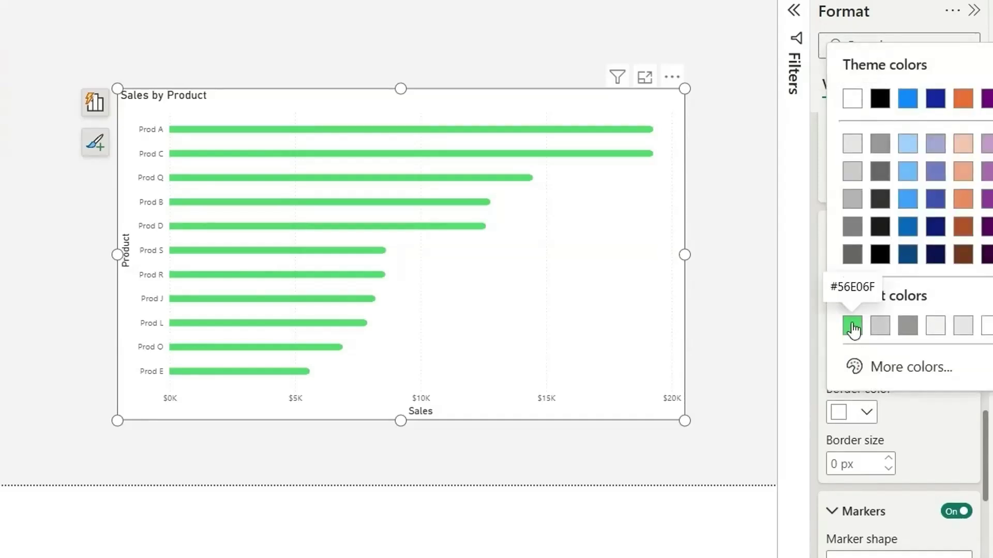
{"action": "left_click", "coordinate": [852, 326]}
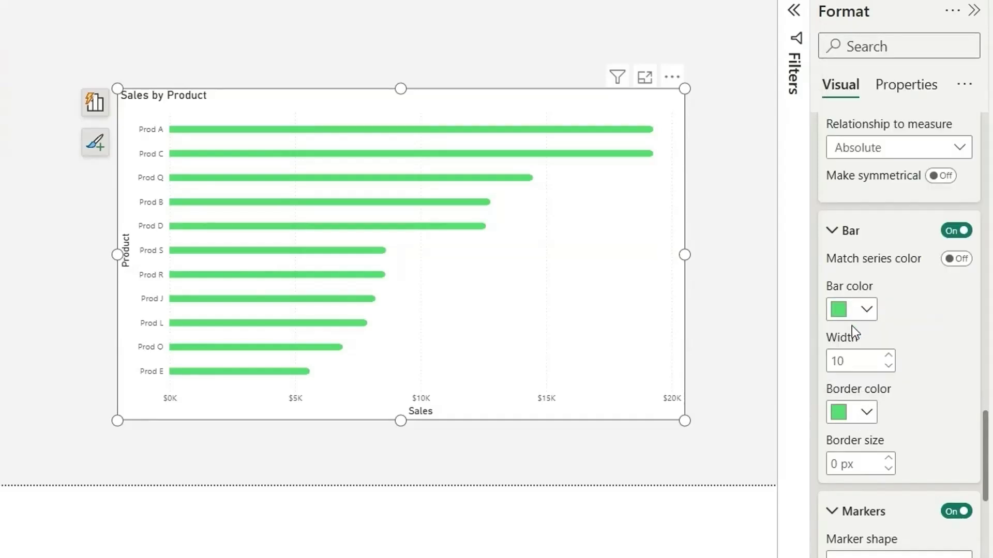
{"action": "left_click", "coordinate": [889, 458]}
{"action": "left_click", "coordinate": [888, 458]}
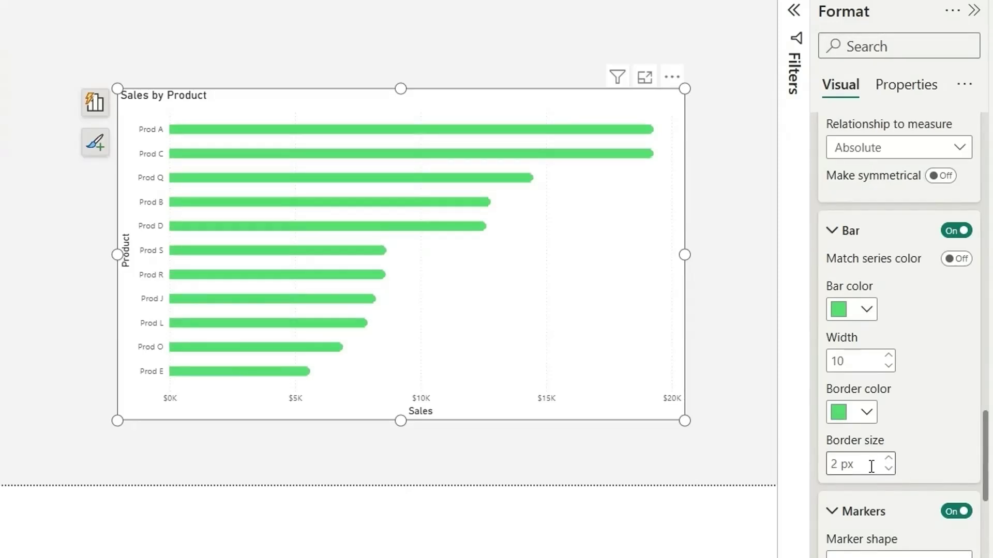
{"action": "type", "text": "3"}
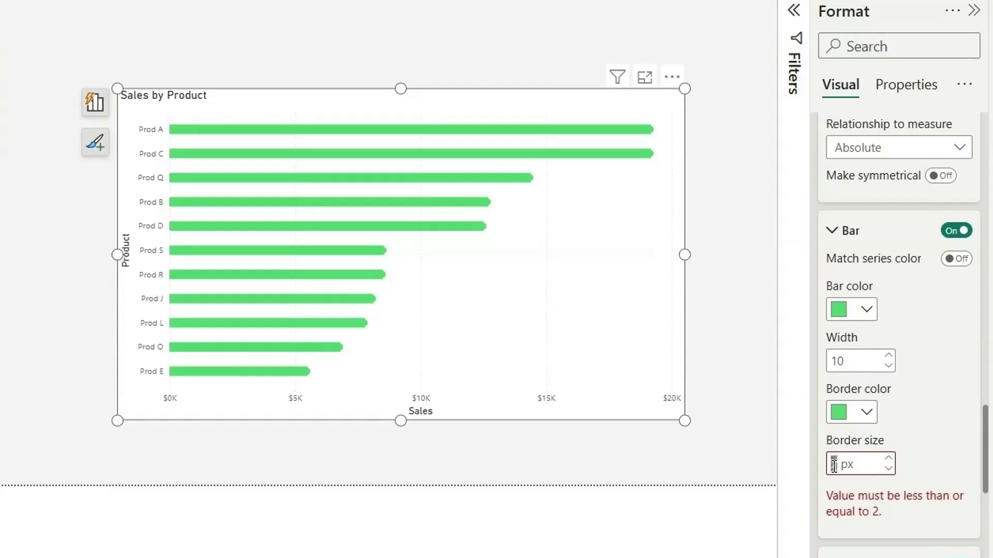
{"action": "type", "text": "2"}
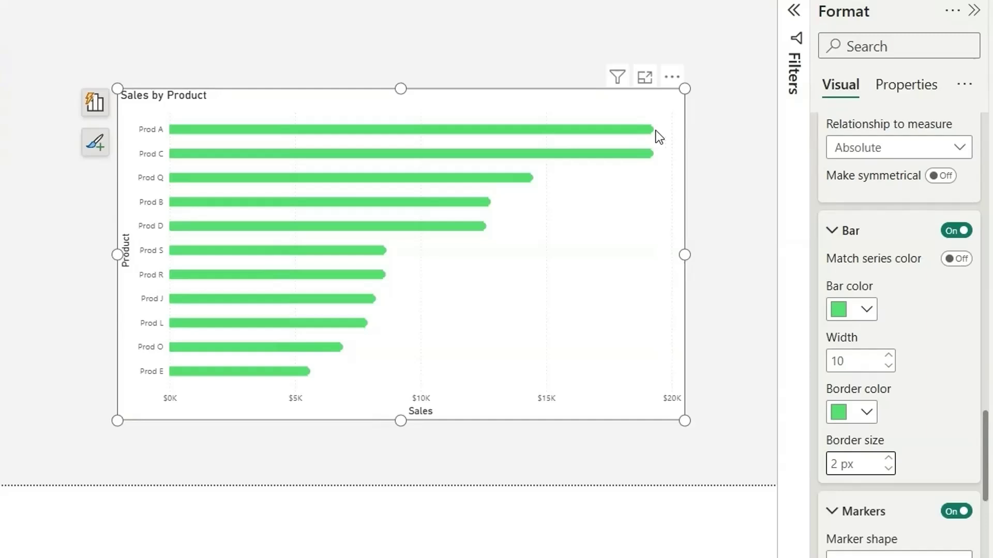
Enlarge the round end markers to 7 px
{"action": "scroll", "coordinate": [893, 342], "scroll_direction": "down", "scroll_amount": 4}
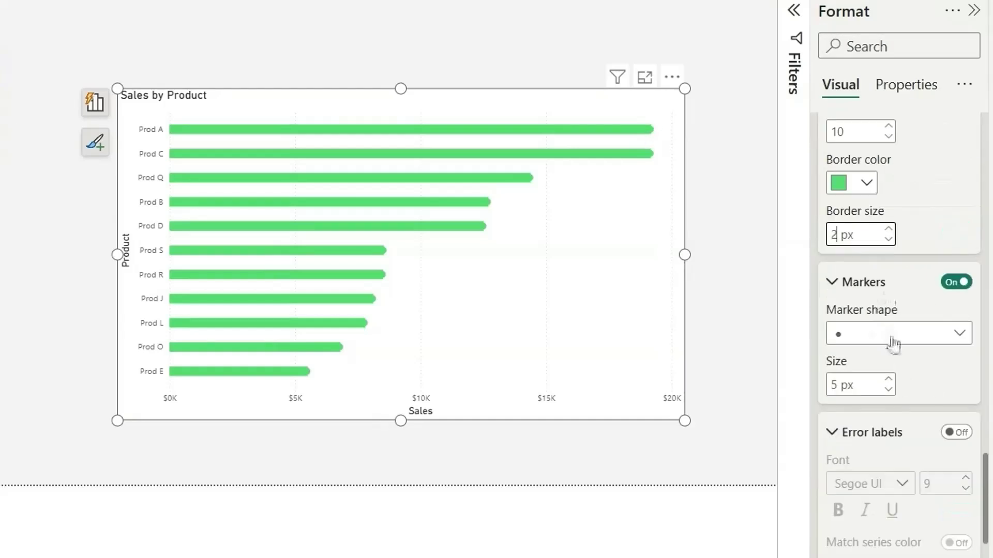
{"action": "left_click", "coordinate": [888, 381]}
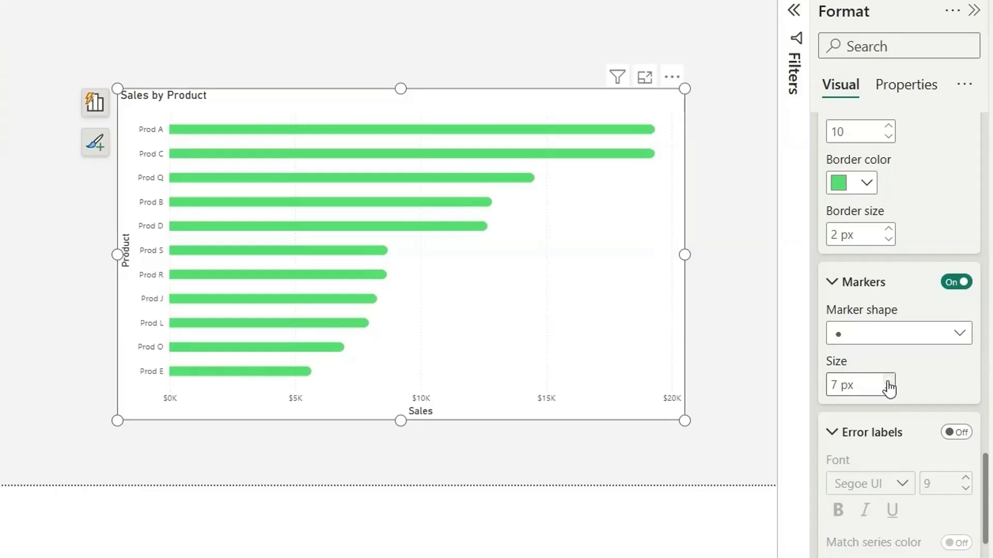
{"action": "scroll", "coordinate": [948, 370], "scroll_direction": "up", "scroll_amount": 3}
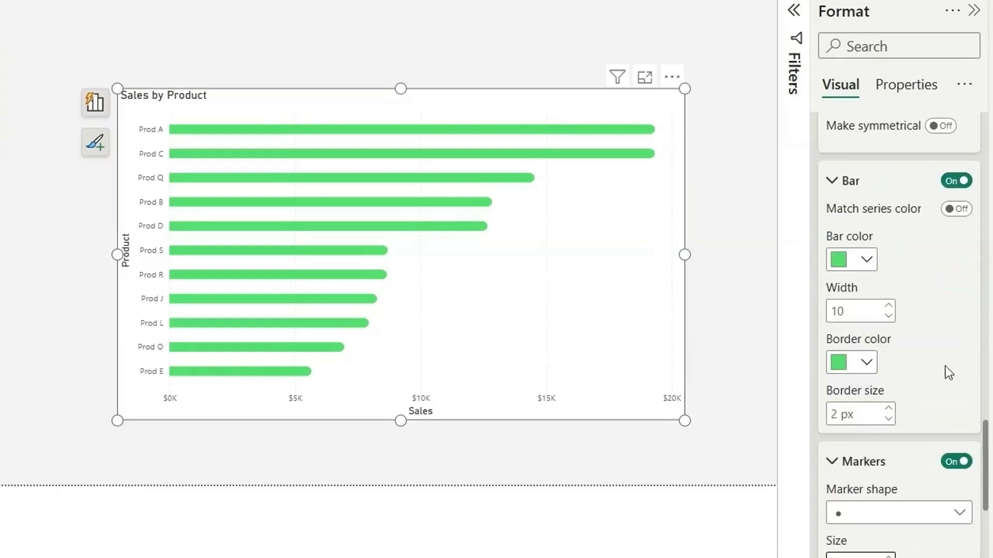